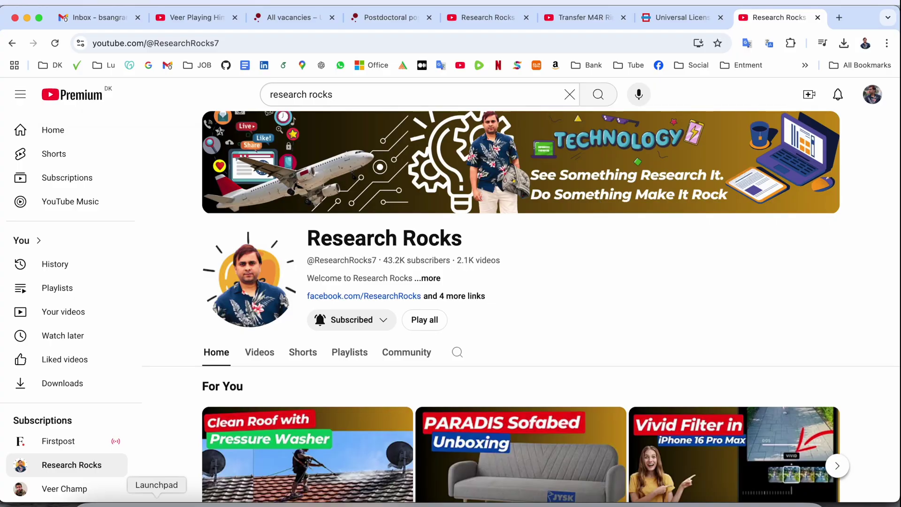
Launch Music from Launchpad, move its window lower-left, and show the Home page
click(156, 502)
key(Escape)
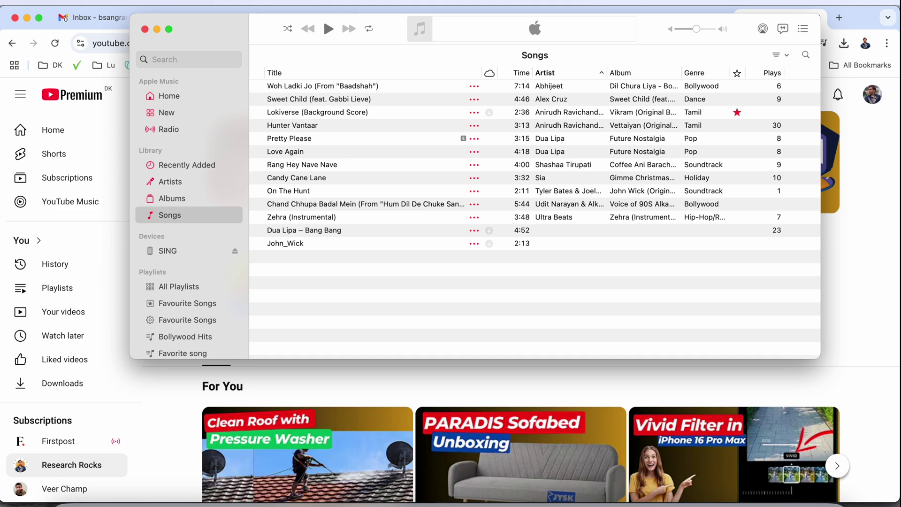
drag(243, 37, 154, 86)
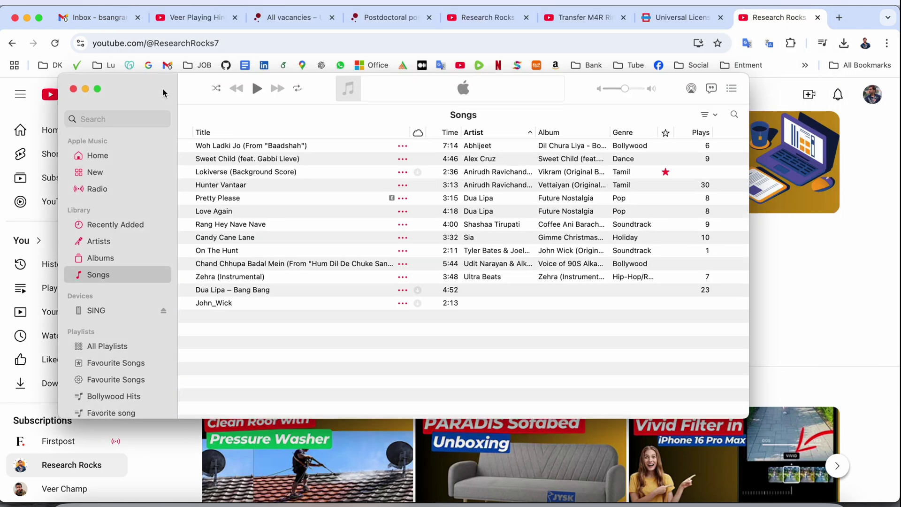
click(85, 150)
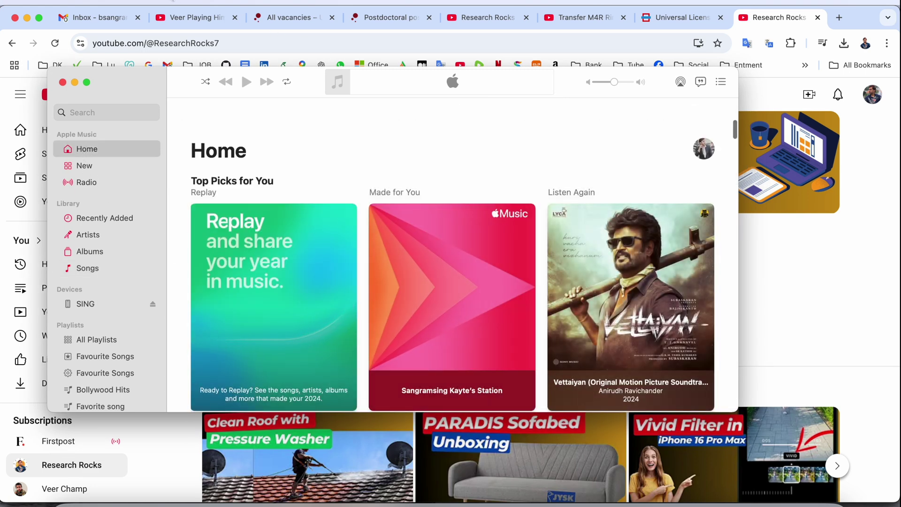
Choose Deauthorize This Computer from the Account menu's Authorizations
click(240, 2)
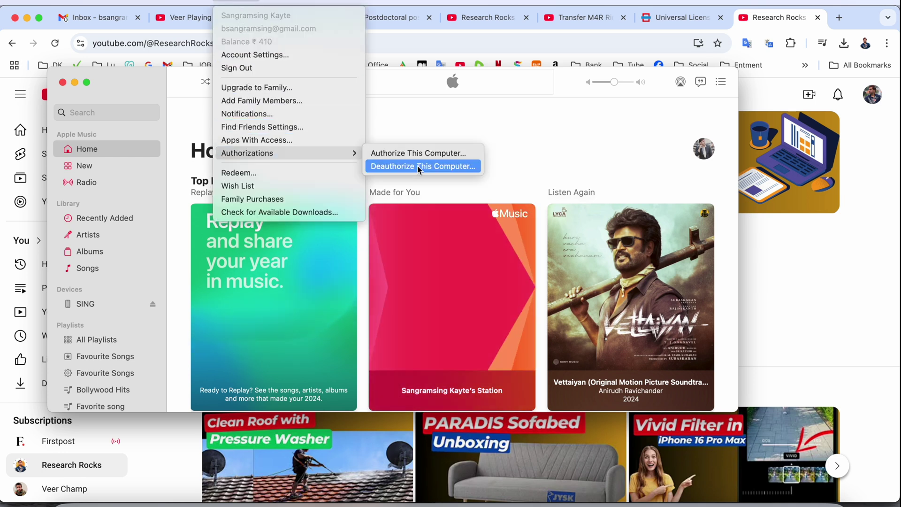
mouse_move(247, 152)
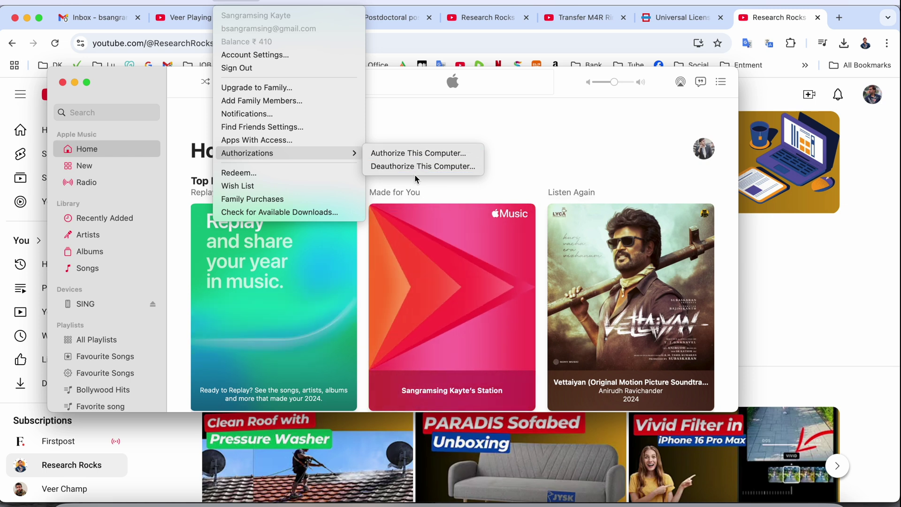
click(416, 167)
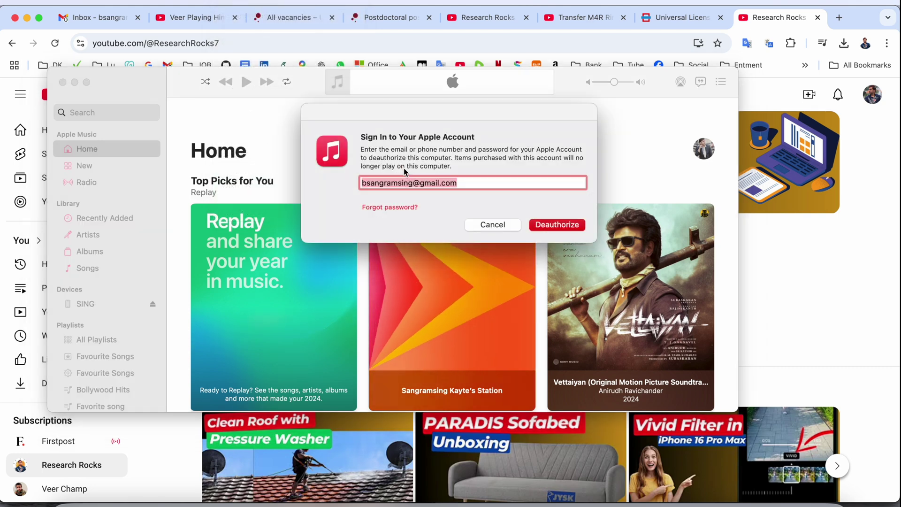
Enter the account password, deauthorize this Mac, and dismiss the success alert
click(542, 225)
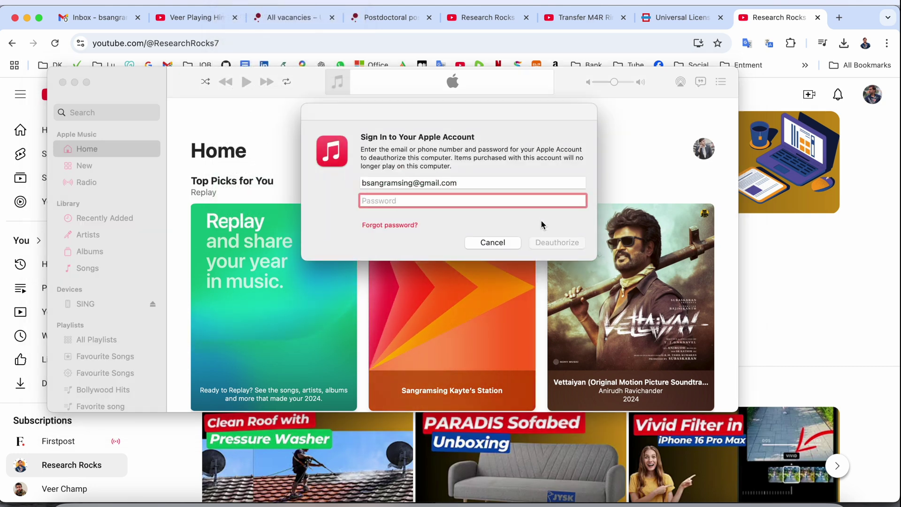
text(•••••••)
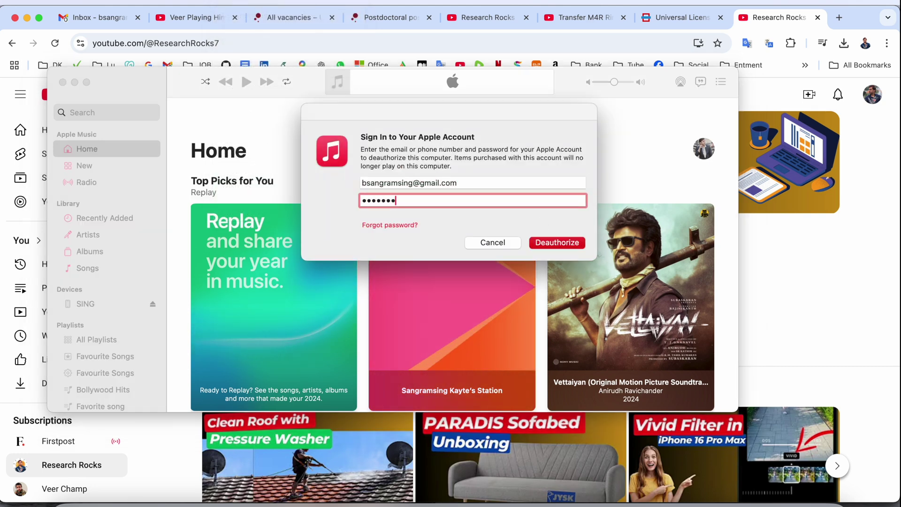
text(••)
click(560, 242)
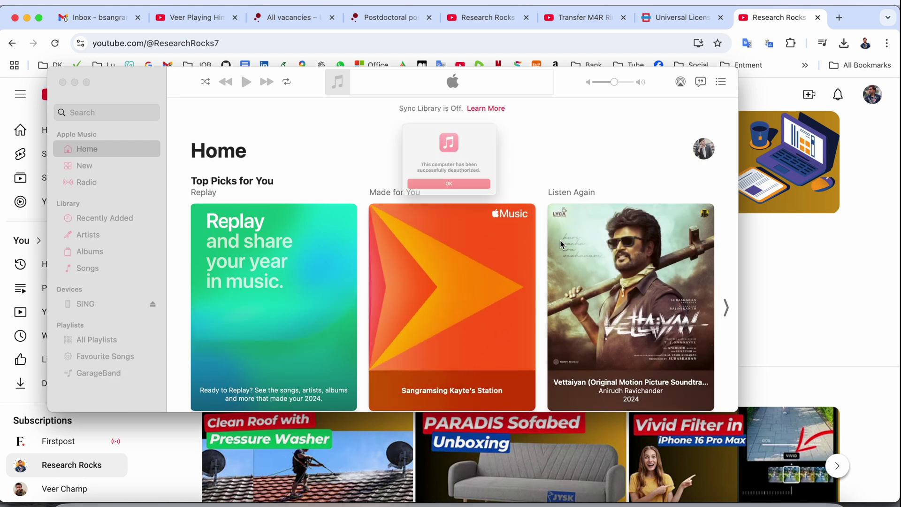
click(483, 229)
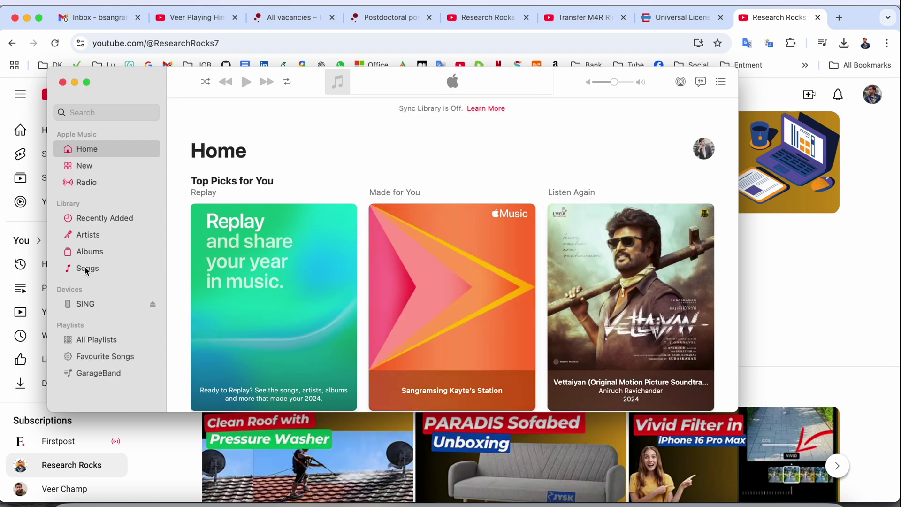
scroll(363, 340, down, 5)
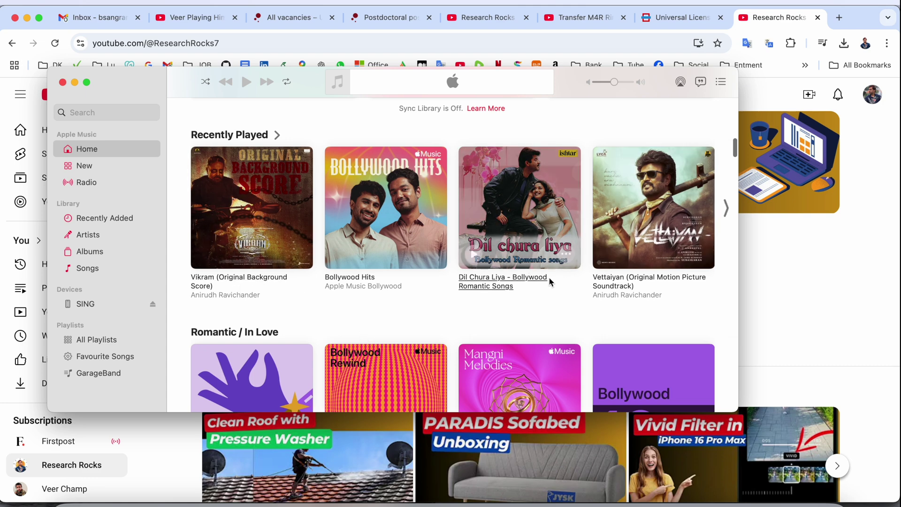
Open the Vettaiyan soundtrack album and bring up Hunter Vantaar's options menu
click(625, 283)
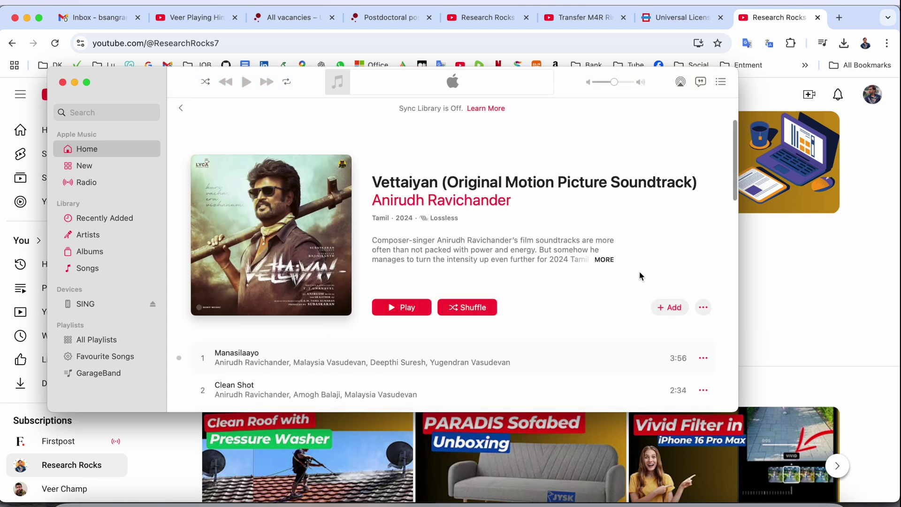
scroll(442, 251, down, 5)
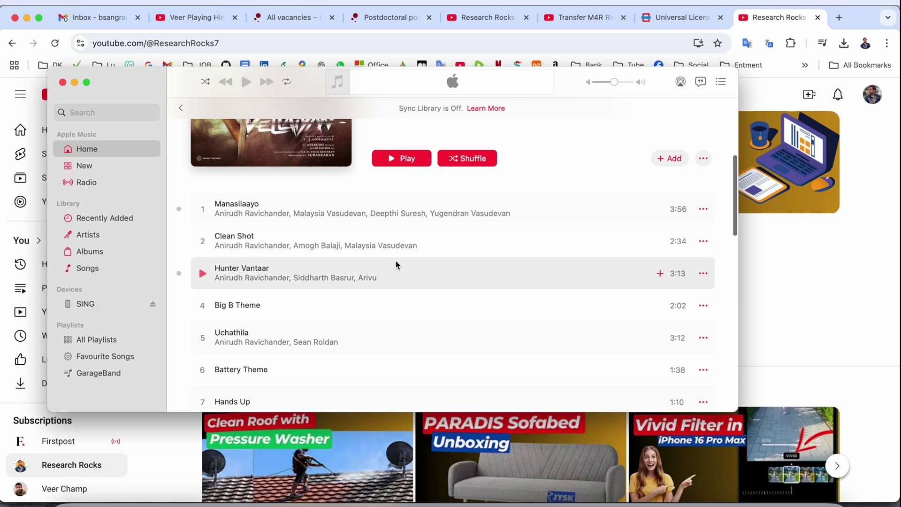
click(704, 275)
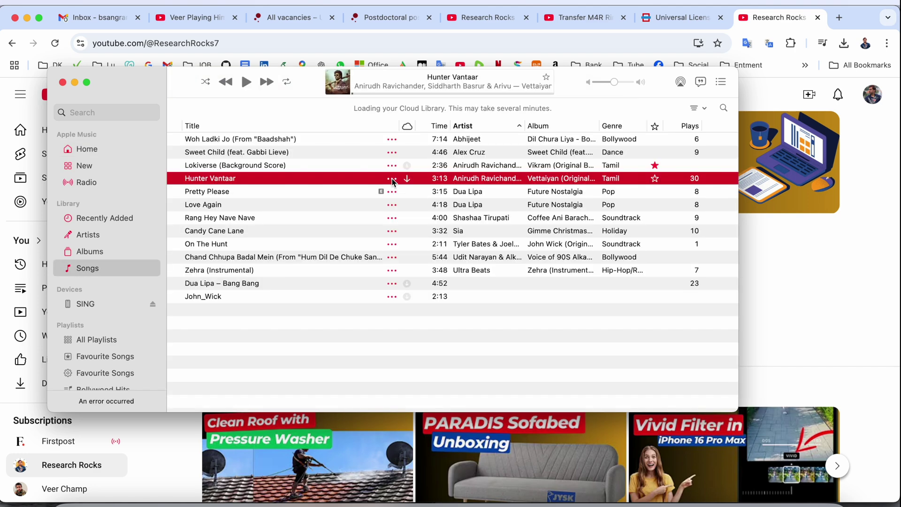
right_click(393, 178)
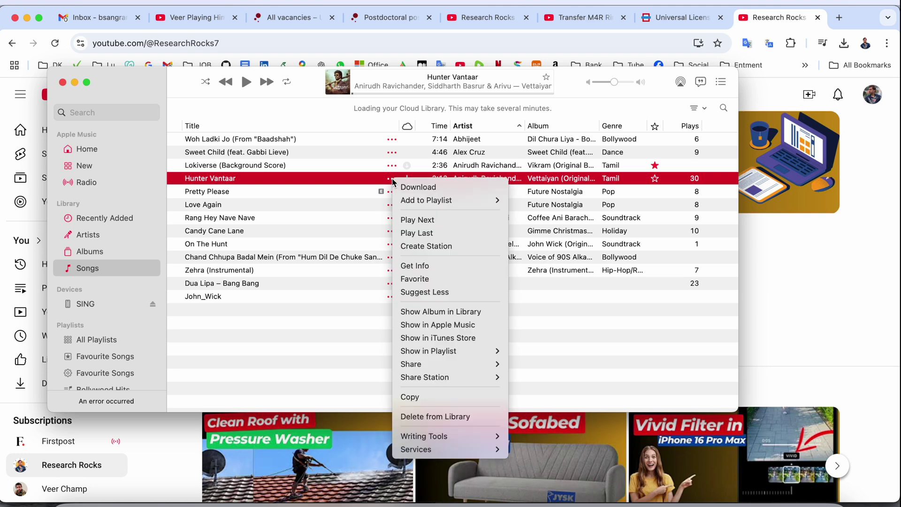
Download Hunter Vantaar, try John_Wick, and dismiss the not-authorised warning
click(421, 188)
click(392, 296)
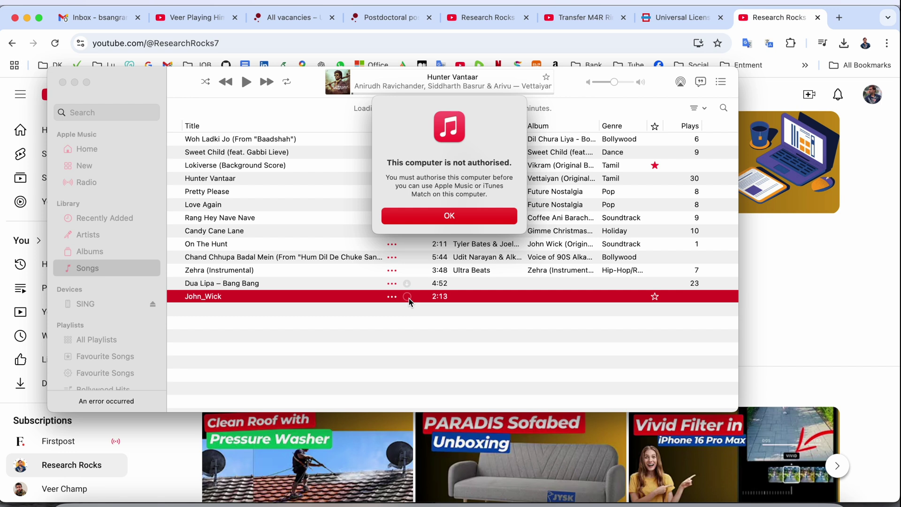
click(471, 215)
Choose Authorize This Computer from Account > Authorizations
click(233, 3)
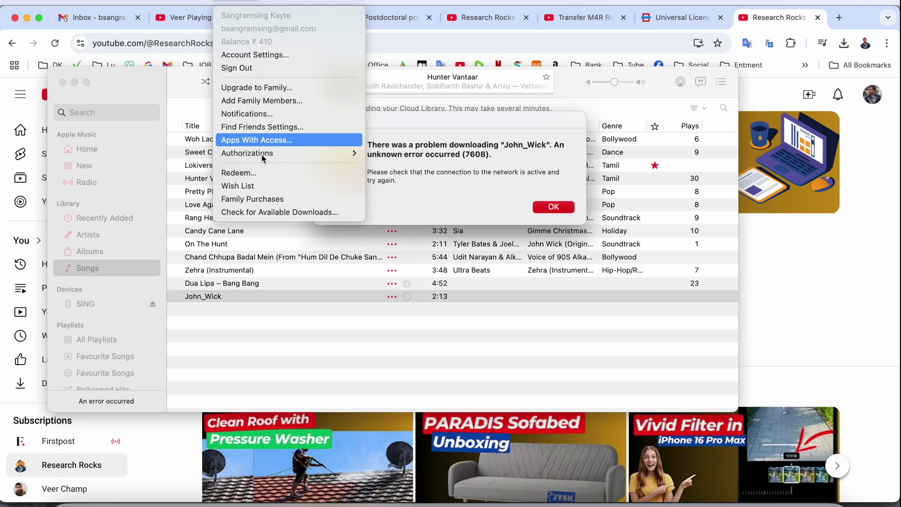
click(553, 206)
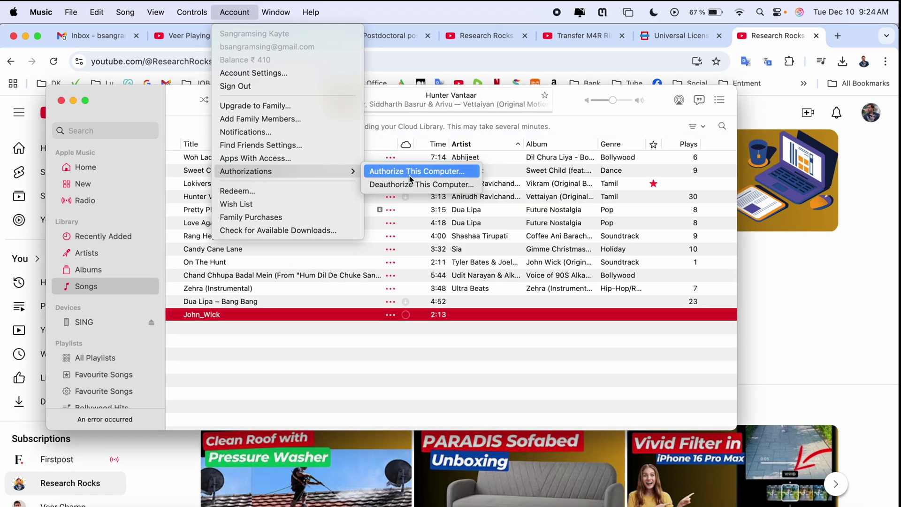
click(409, 176)
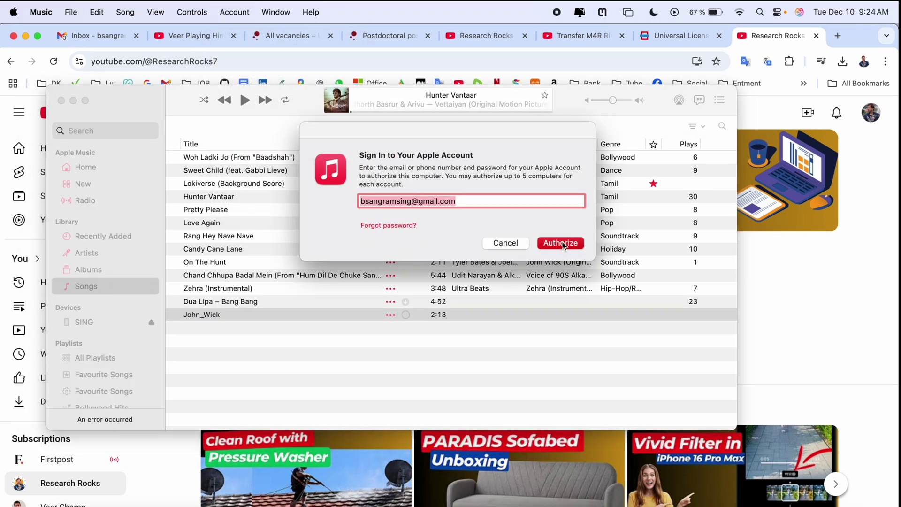
Enter the account password, authorize this Mac, and dismiss the success notice
click(562, 243)
text(••)
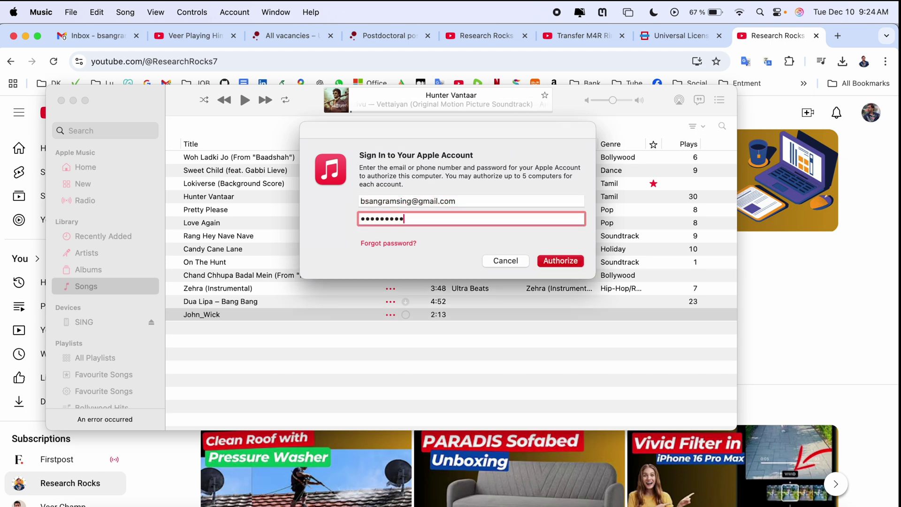
click(574, 264)
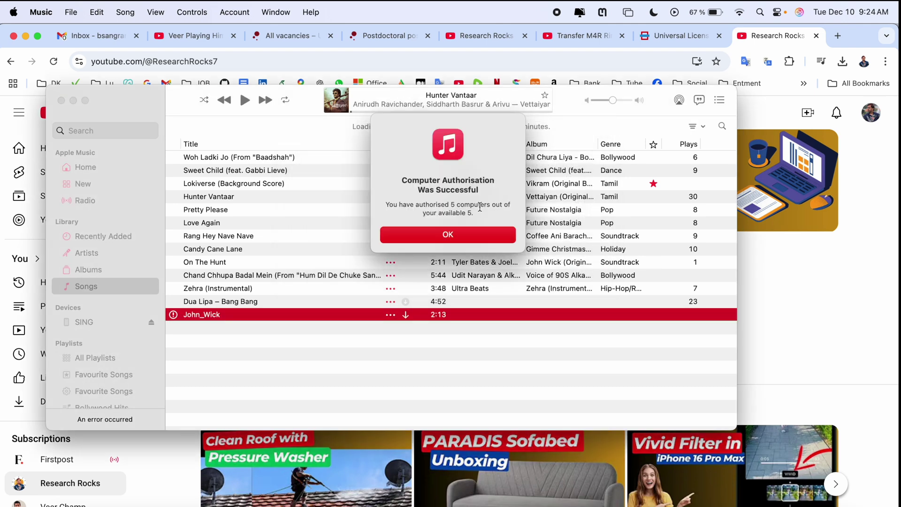
click(453, 234)
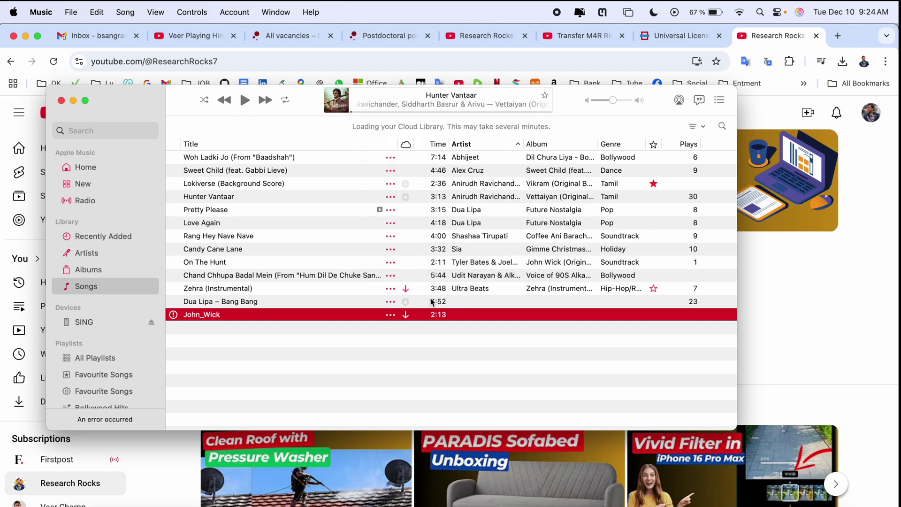
Download John_Wick using its ••• options menu
click(392, 317)
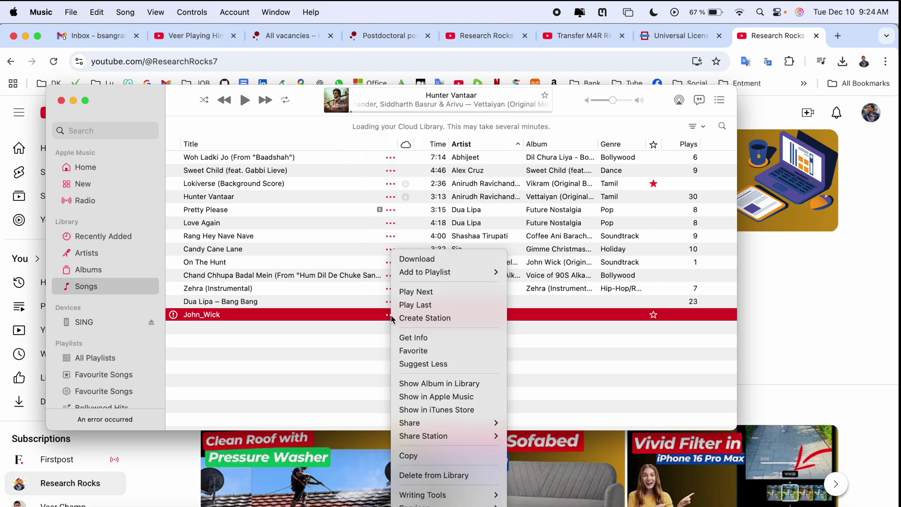
click(434, 259)
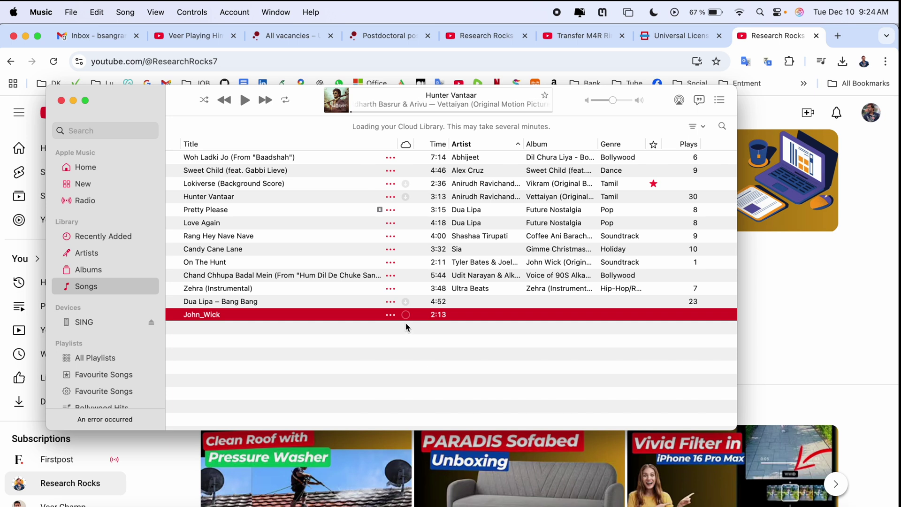